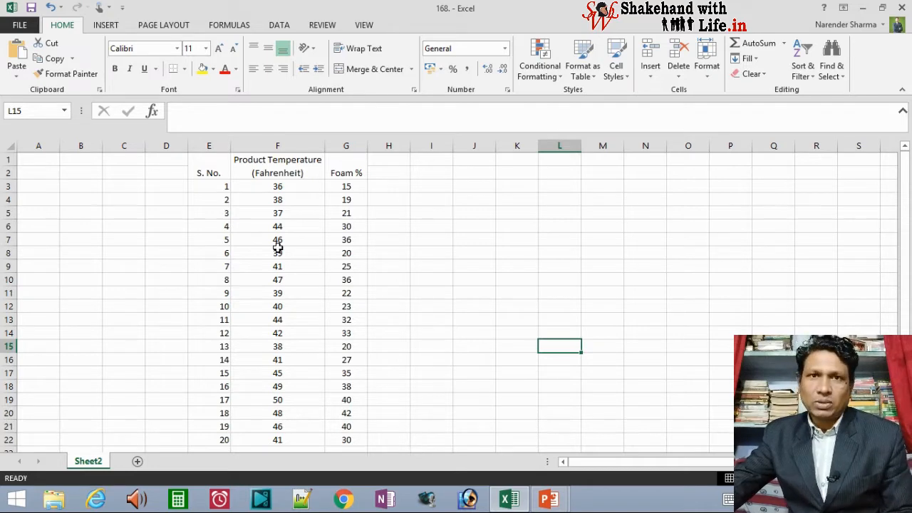
Start a CORREL formula in cell G24, beside the Coefficient of Correlation (r) label
scroll(277, 246, "down", 2)
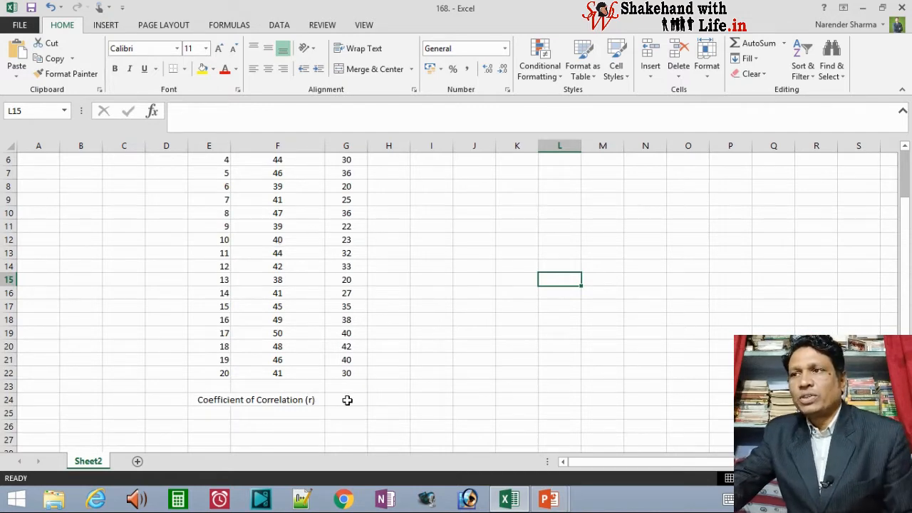
scroll(347, 400, "up", 2)
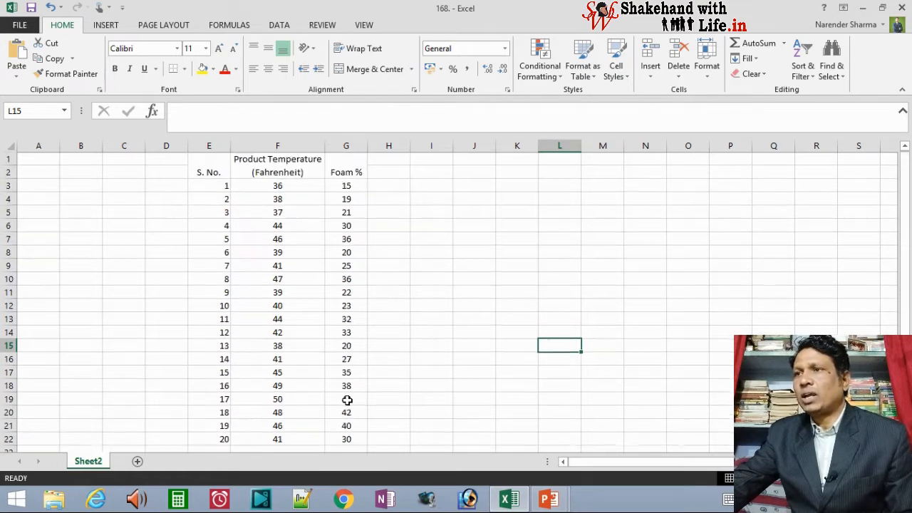
scroll(342, 384, "down", 3)
left_click(335, 330)
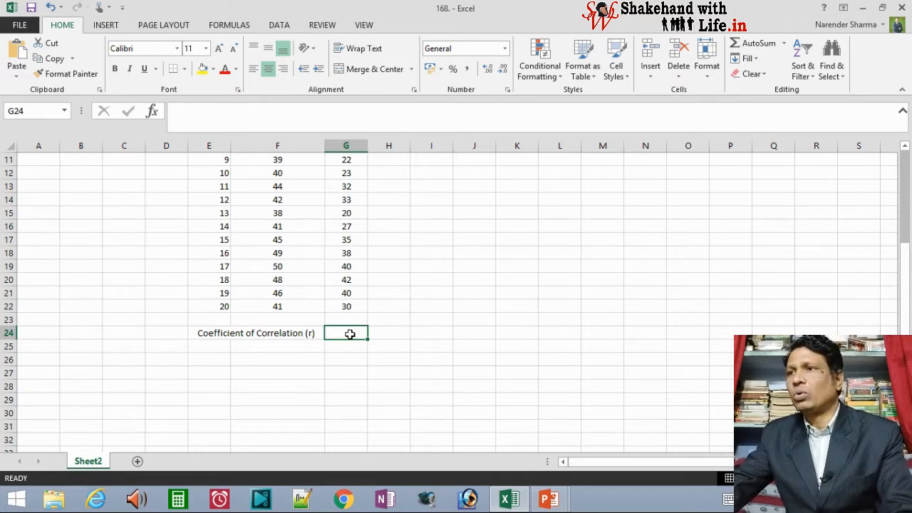
double_click(350, 334)
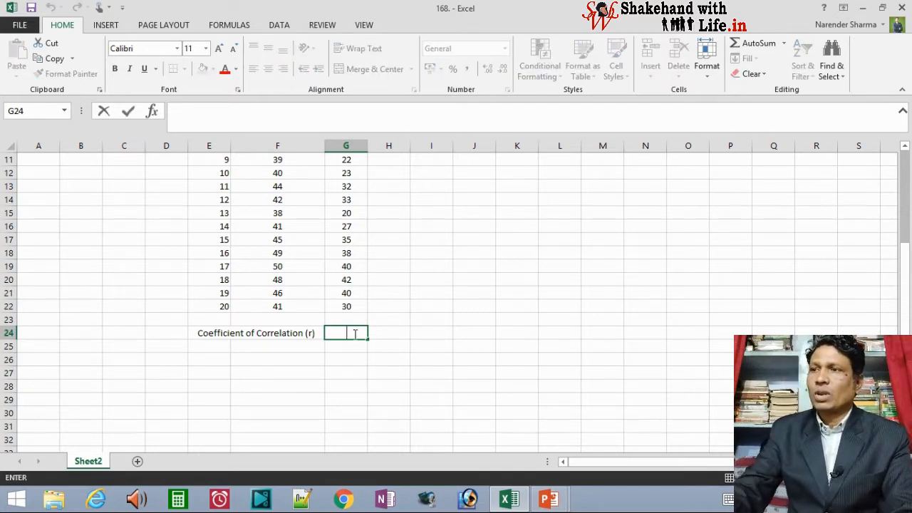
type("=")
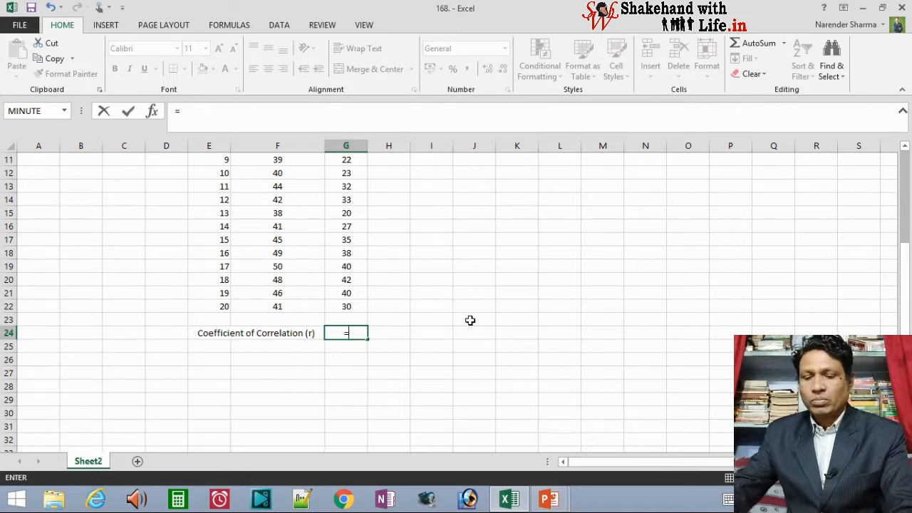
type("corr")
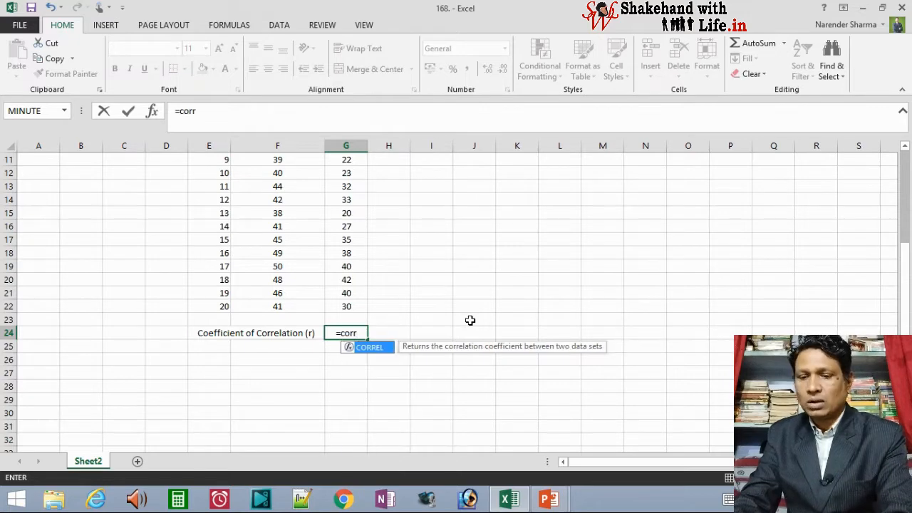
type("el")
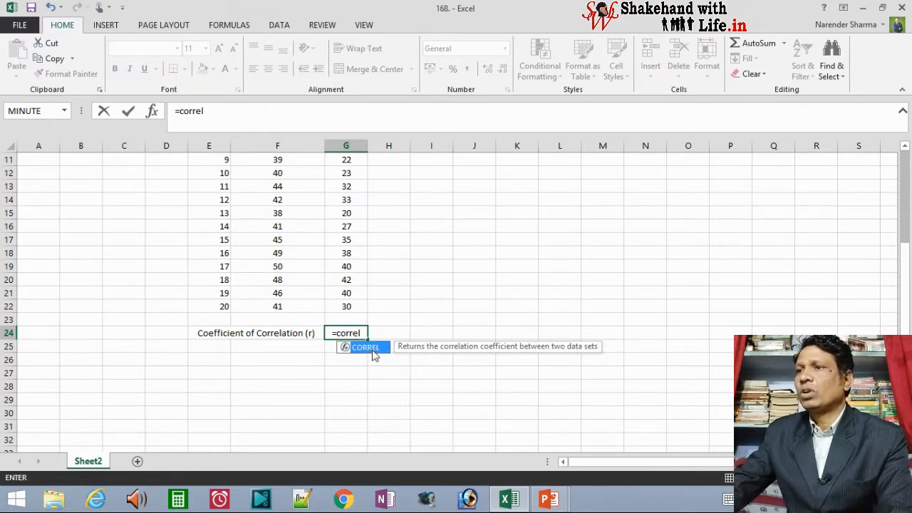
double_click(369, 348)
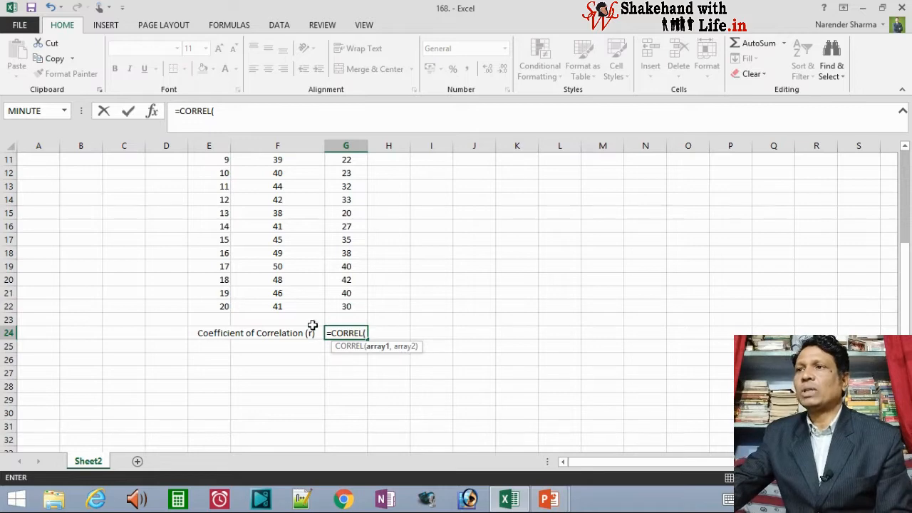
Supply F3:F22 as the first array and G3:G22 as the second, and complete the correlation formula
scroll(309, 321, "up", 4)
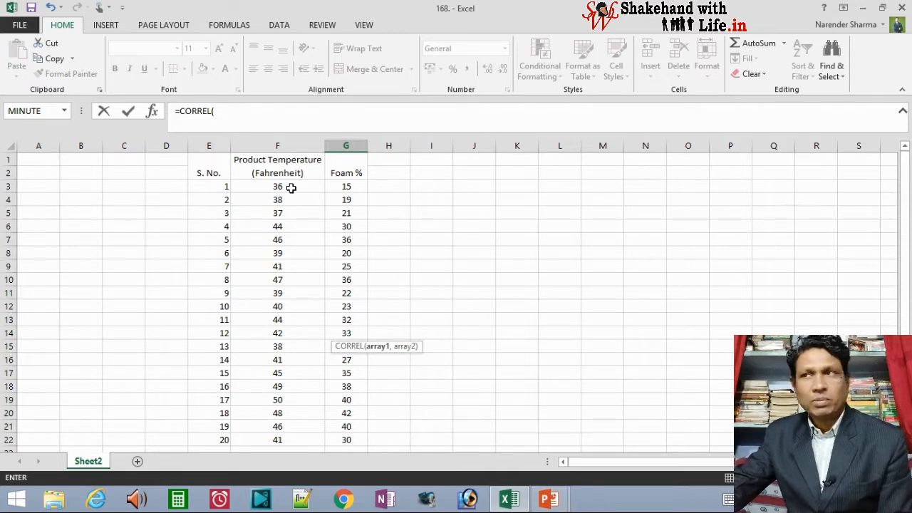
left_click_drag(291, 188, 288, 382)
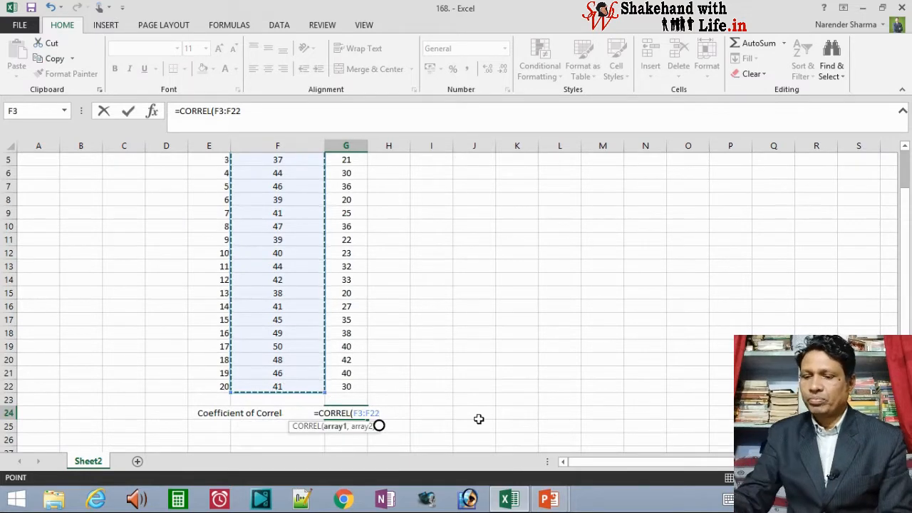
type(",")
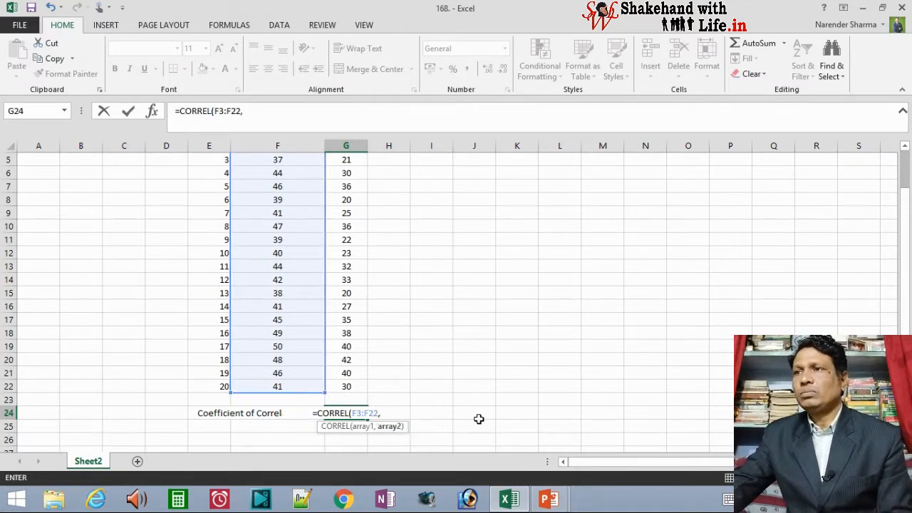
scroll(265, 250, "up", 2)
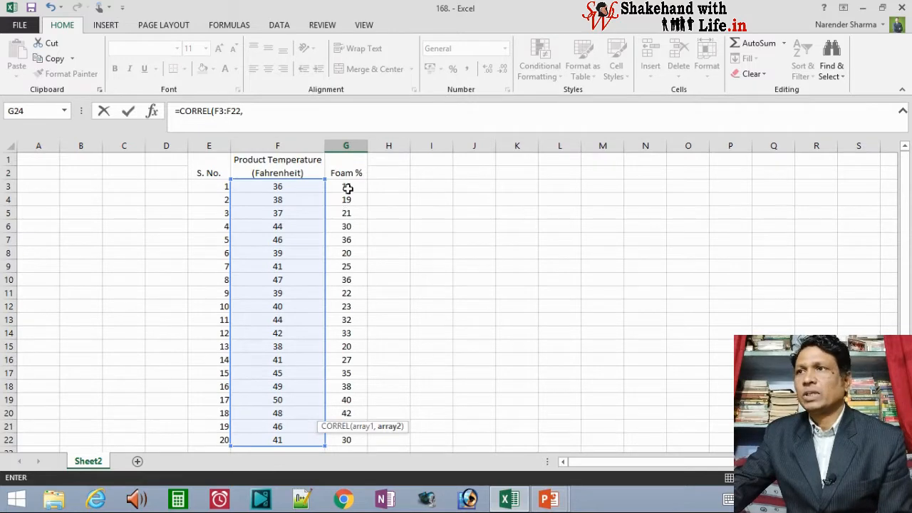
left_click_drag(347, 188, 346, 443)
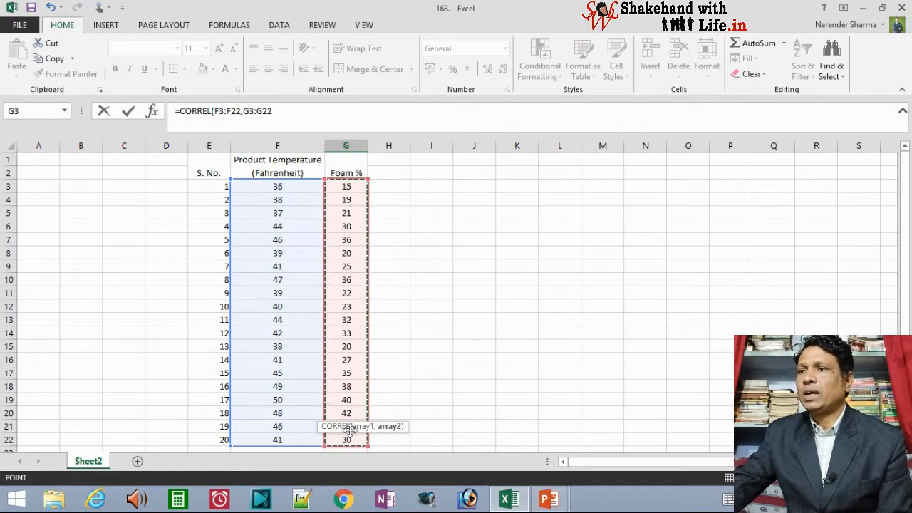
scroll(463, 354, "down", 1)
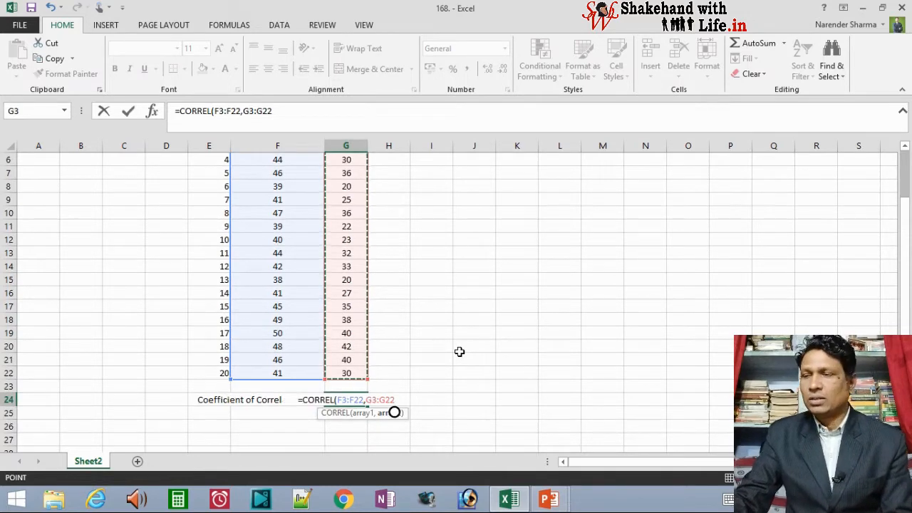
key("Return")
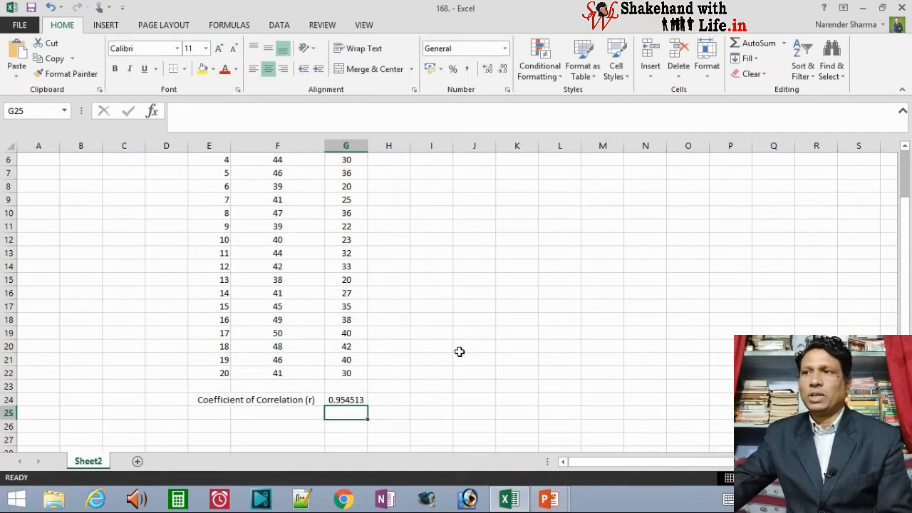
Insert a markers-only scatter chart from the Product Temperature and Foam % columns, headers included, in F1:G22
scroll(397, 382, "up", 2)
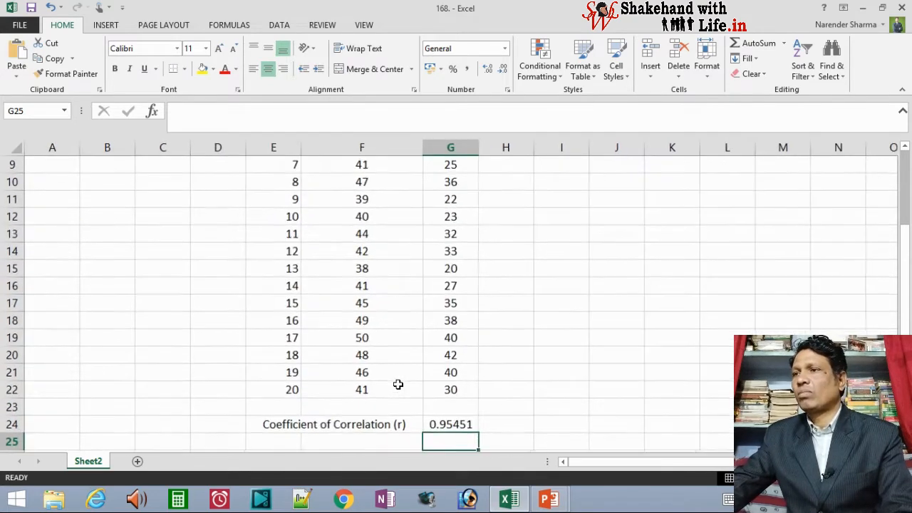
scroll(495, 378, "down", 3)
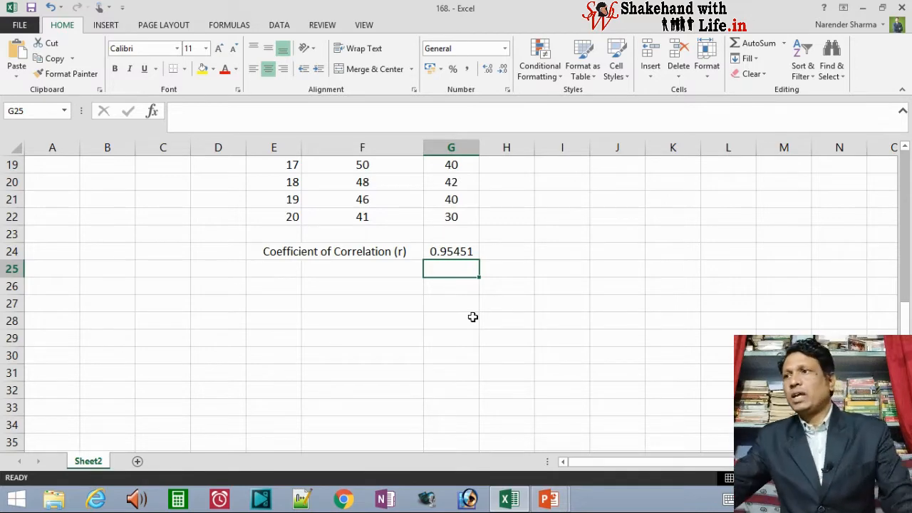
scroll(484, 316, "up", 6)
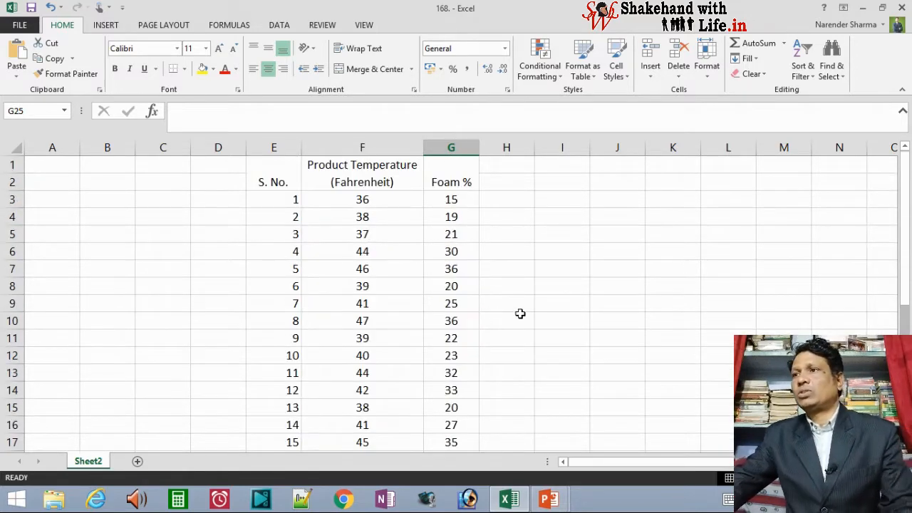
scroll(520, 313, "down", 2)
scroll(520, 314, "down", 1, "ctrl")
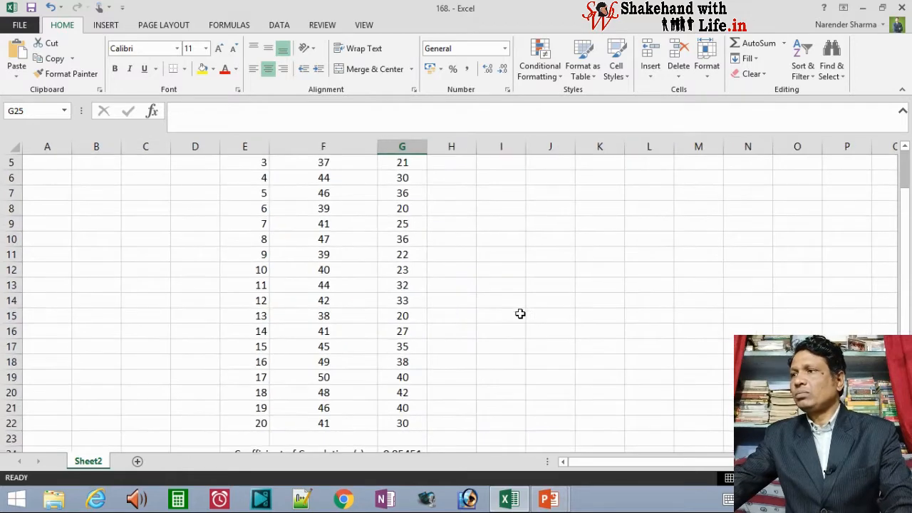
scroll(520, 313, "down", 1, "ctrl")
scroll(520, 313, "up", 1)
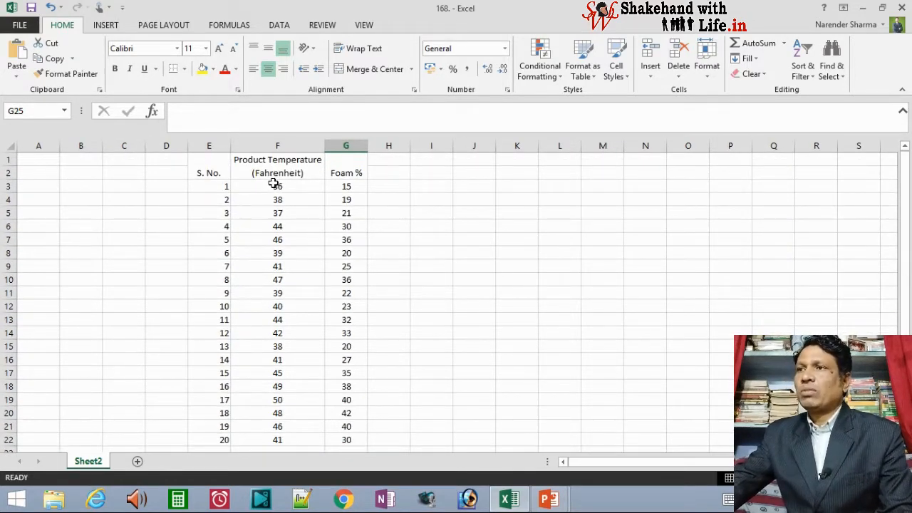
left_click_drag(278, 170, 334, 376)
scroll(378, 279, "up", 2)
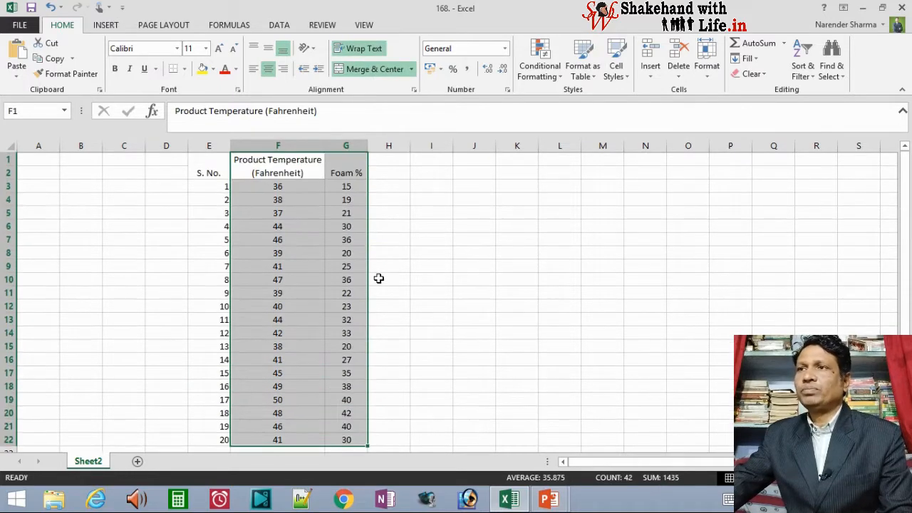
left_click(105, 26)
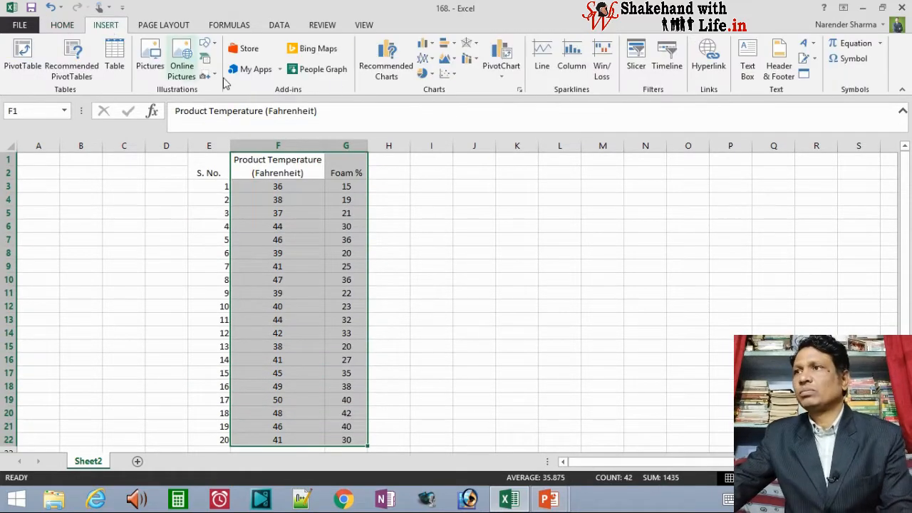
left_click(455, 75)
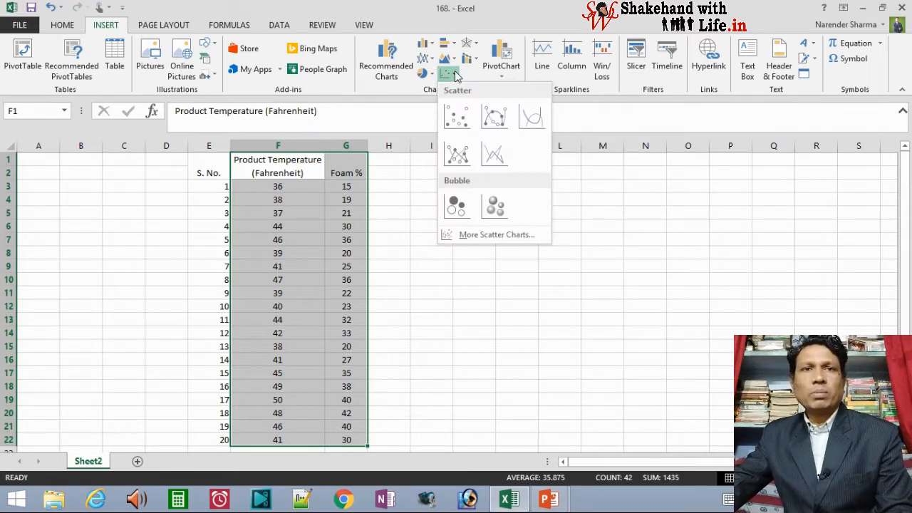
left_click(460, 117)
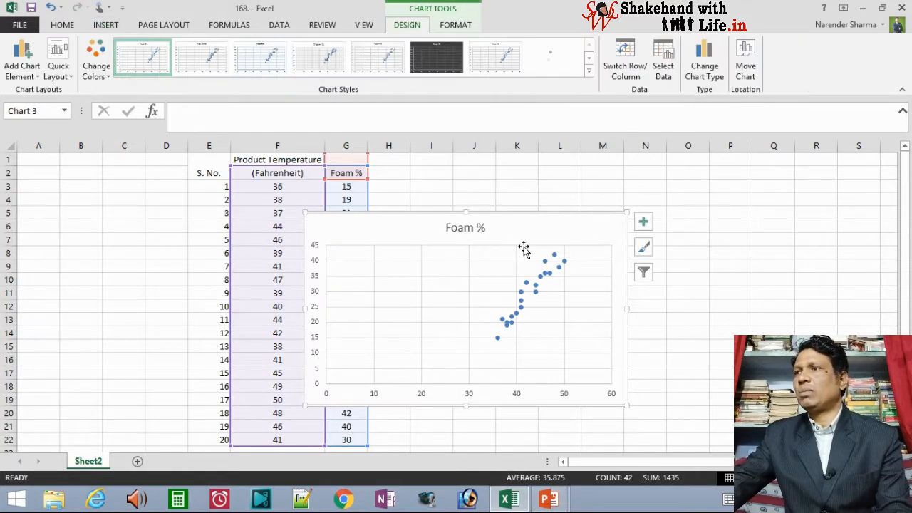
Move the scatter chart clear of the data table so its upper-left corner sits near cell I4
left_click_drag(540, 213, 644, 195)
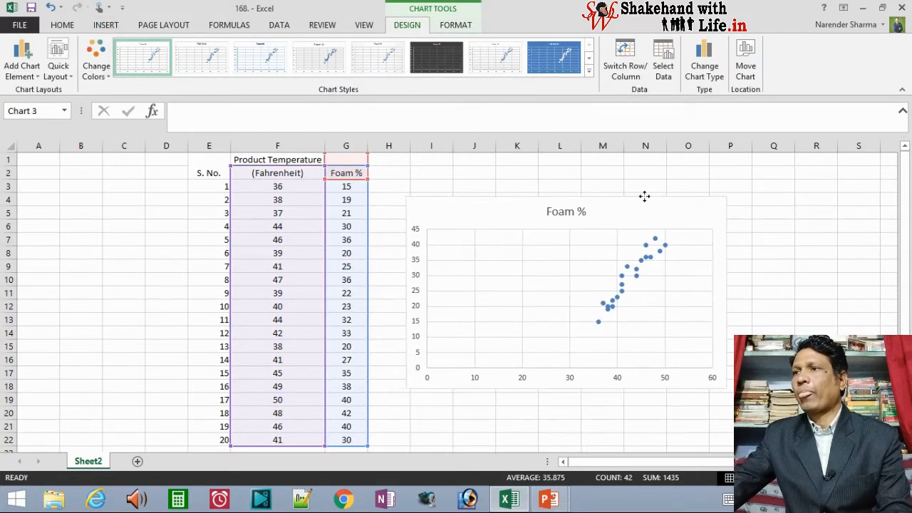
left_click(581, 213)
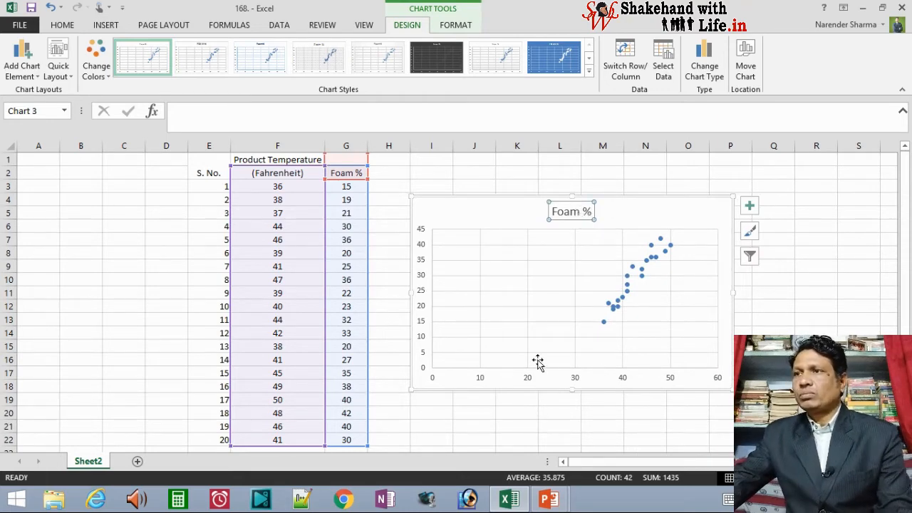
scroll(489, 310, "down", 2)
scroll(531, 284, "up", 2)
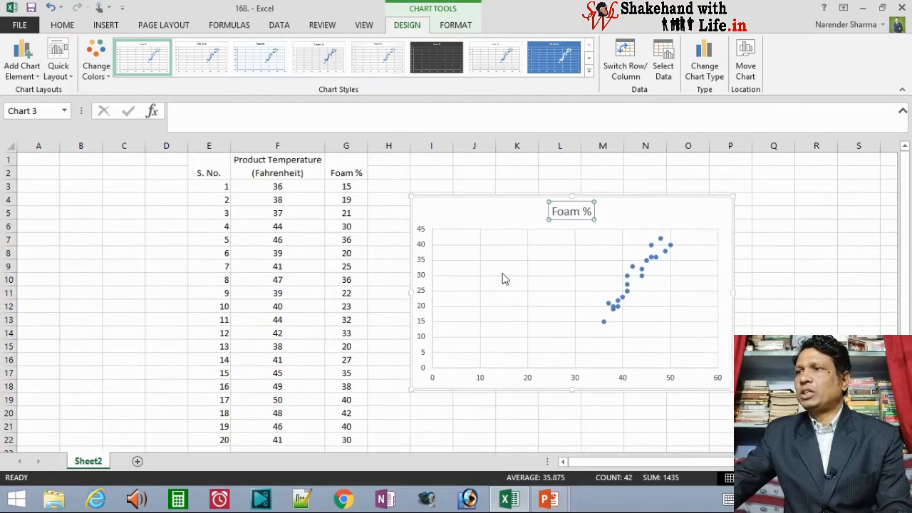
left_click(631, 203)
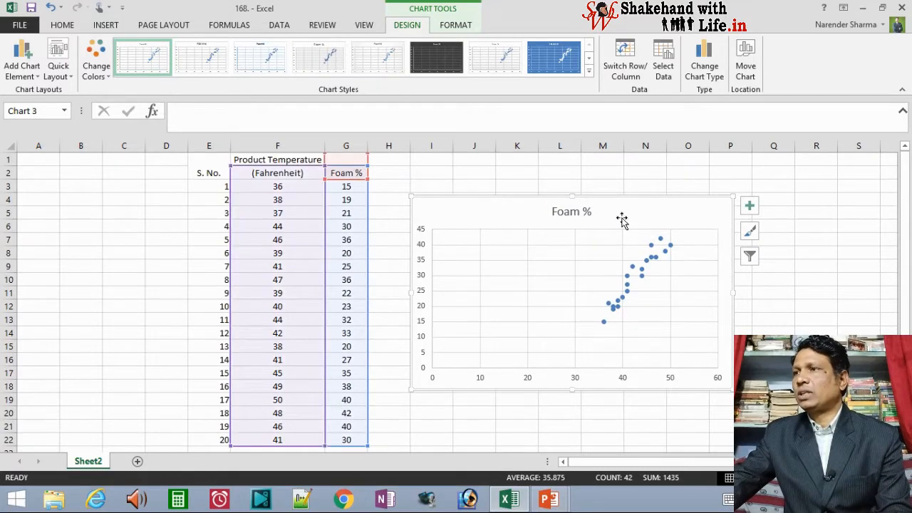
scroll(480, 197, "down", 2)
scroll(541, 215, "up", 2)
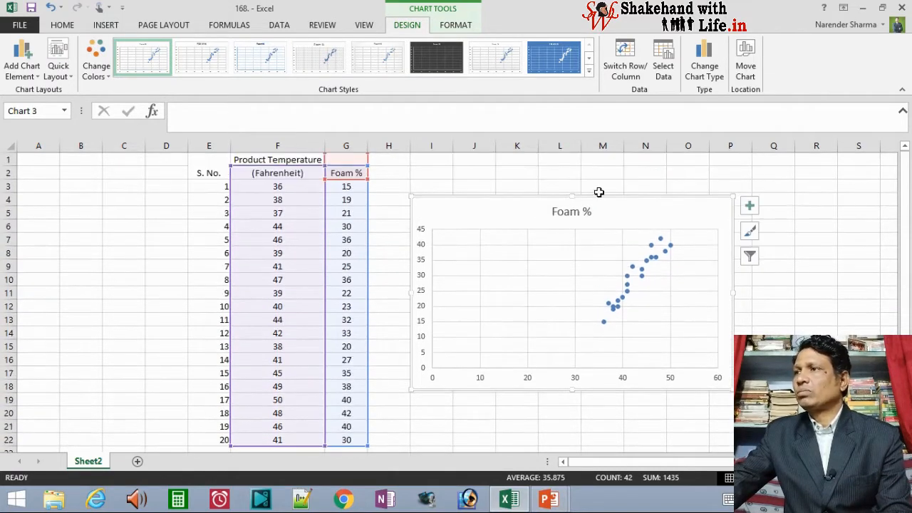
Add a primary horizontal axis title to the scatter chart reading "Product Temp."
left_click(35, 77)
mouse_move(31, 92)
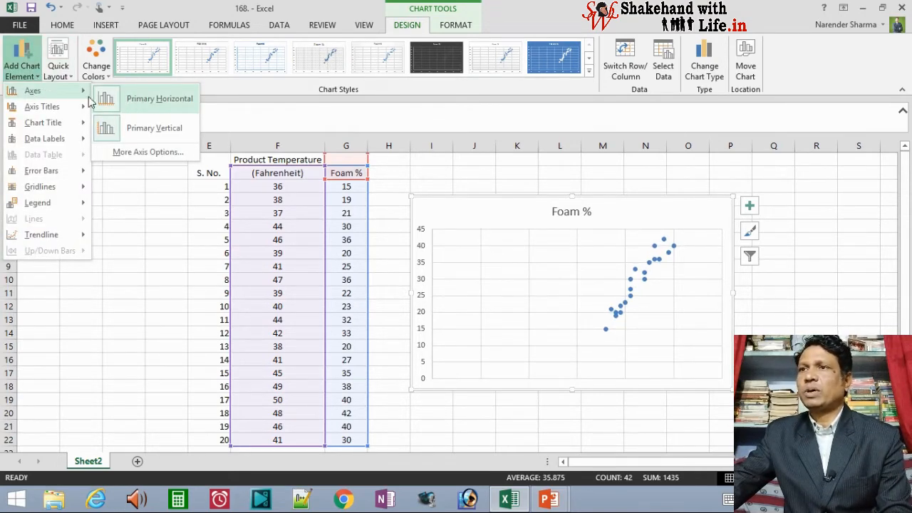
mouse_move(44, 114)
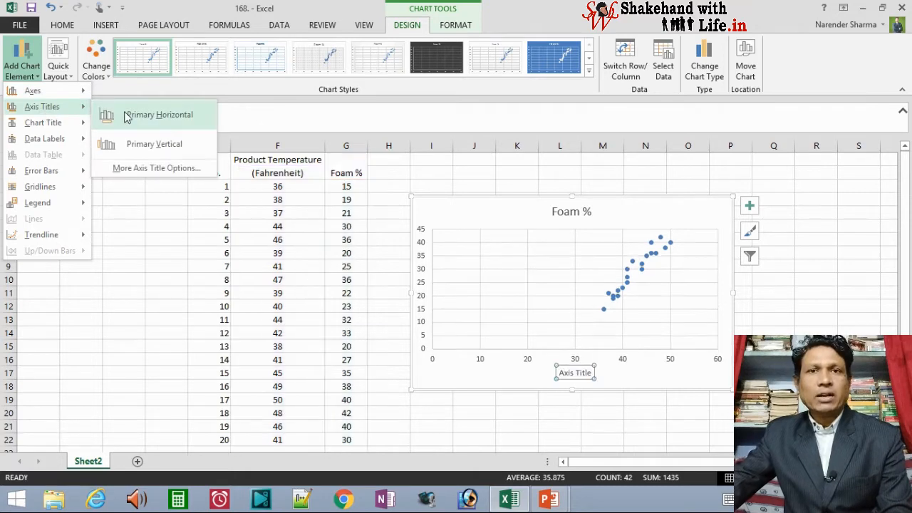
left_click(142, 115)
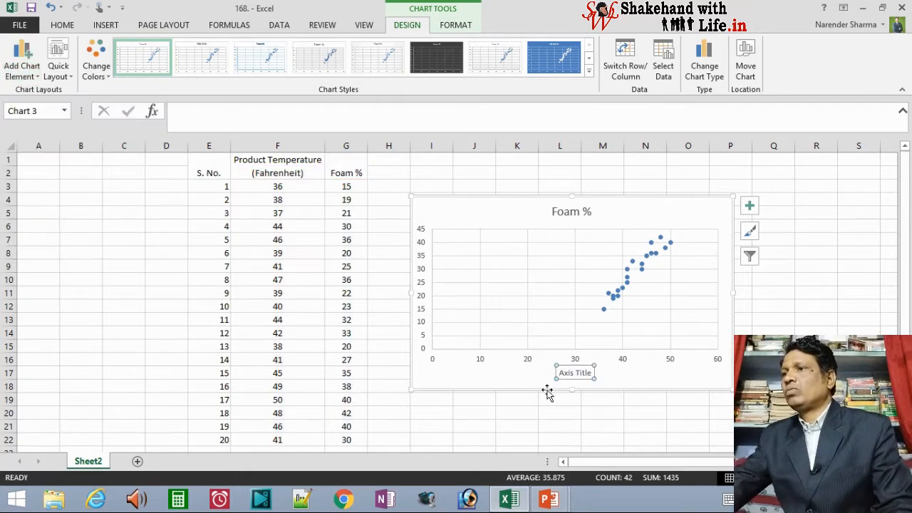
left_click(270, 114)
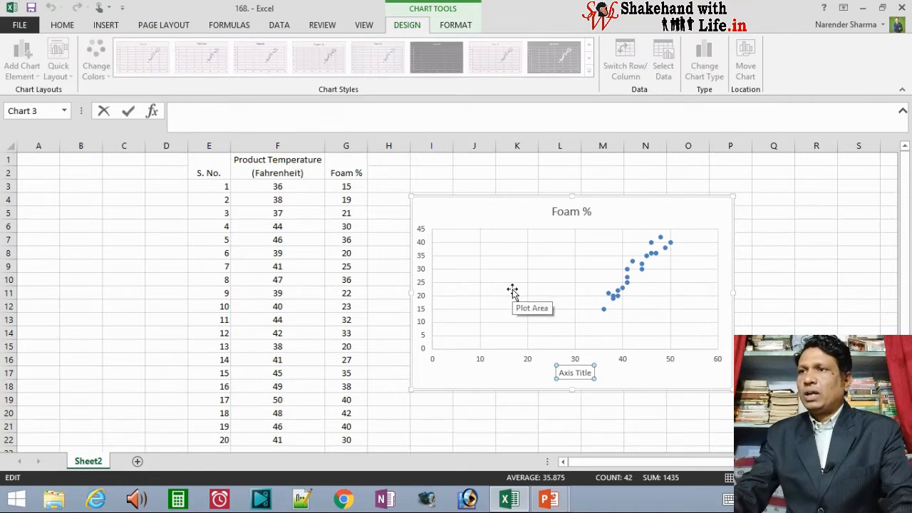
type("Pr")
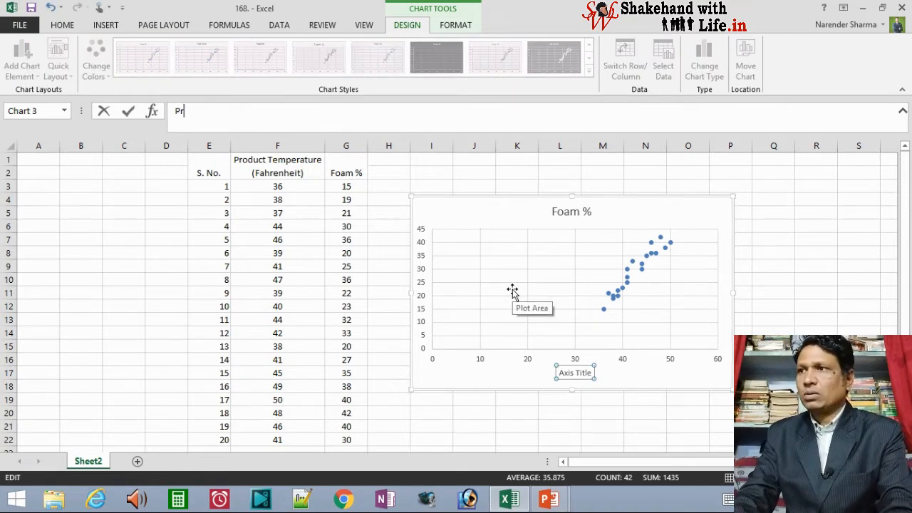
type("oduct Te")
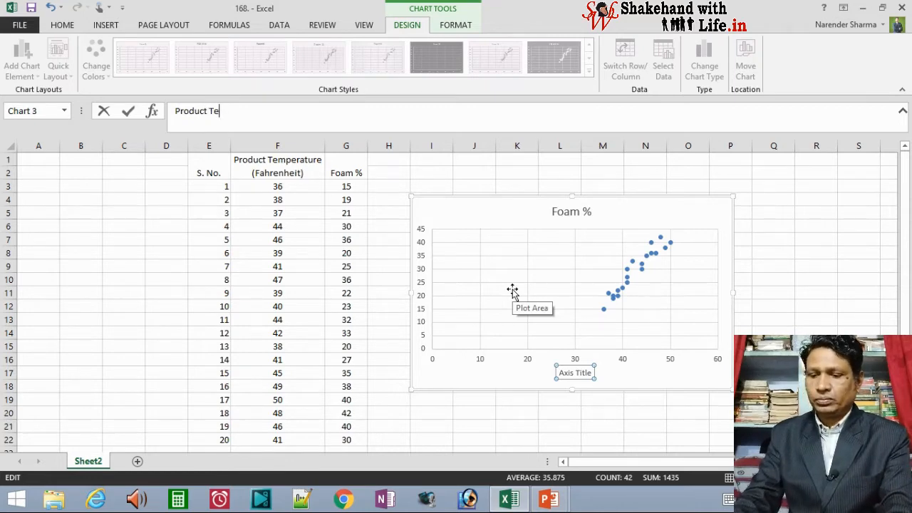
type("mp.")
key("Return")
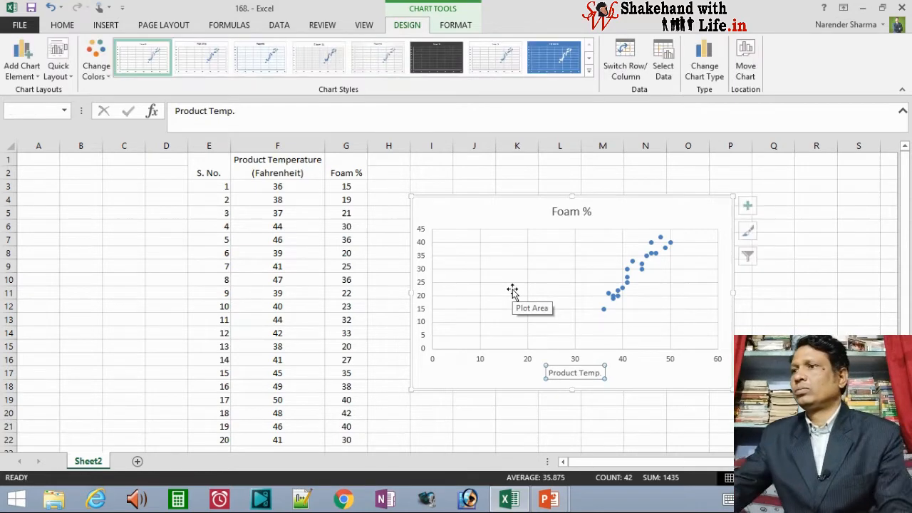
Add a primary vertical axis title to the scatter chart reading "Foam %"
left_click(34, 77)
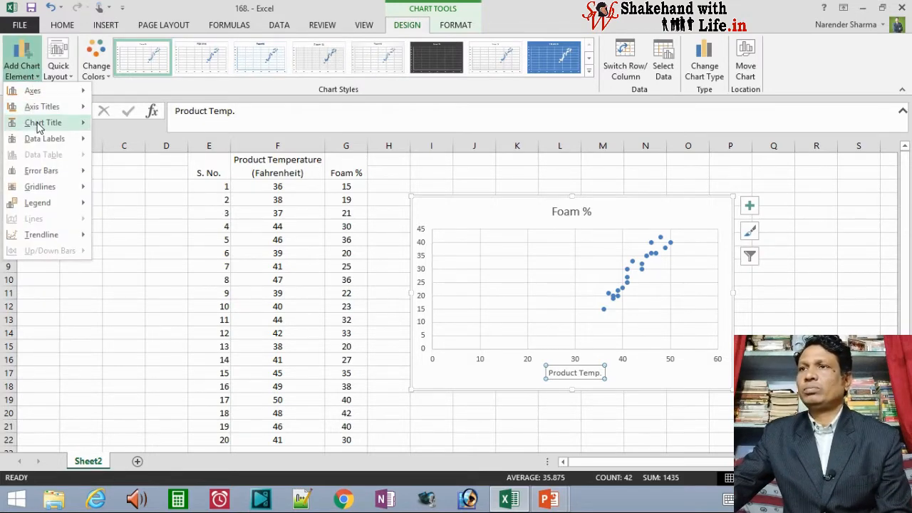
mouse_move(55, 106)
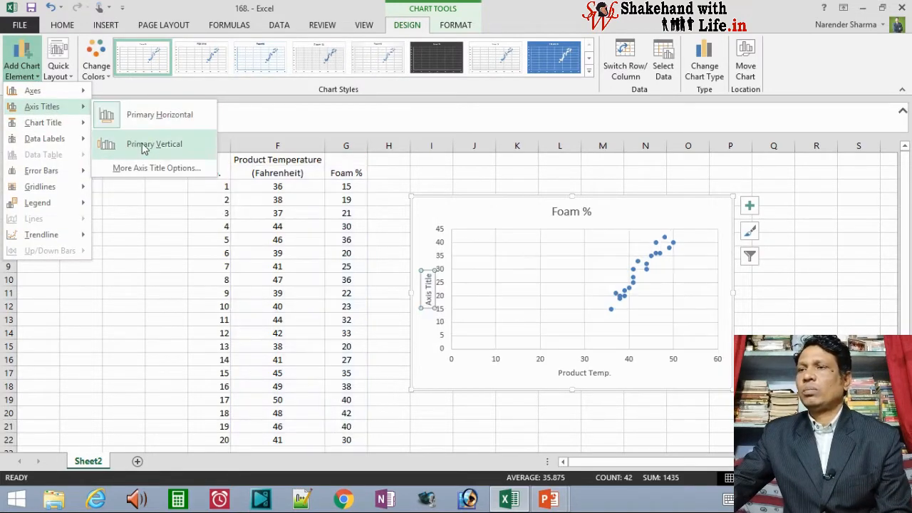
left_click(142, 146)
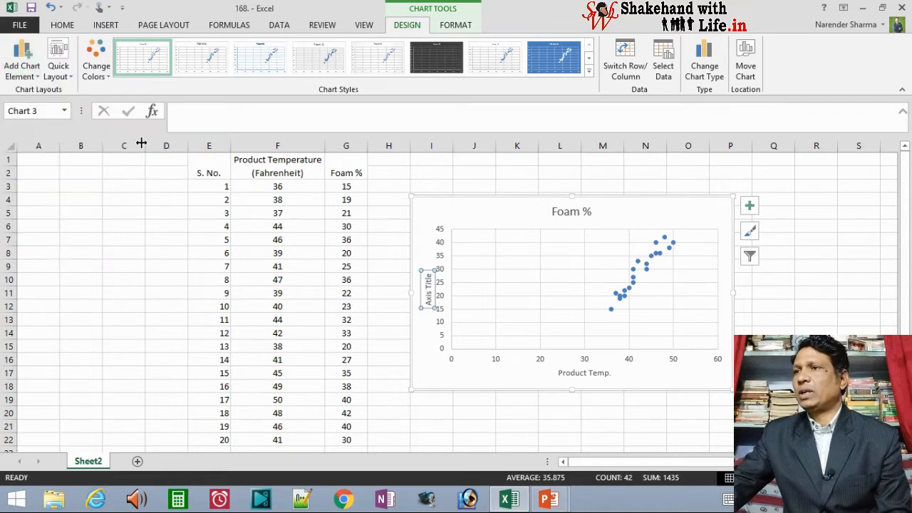
left_click(260, 123)
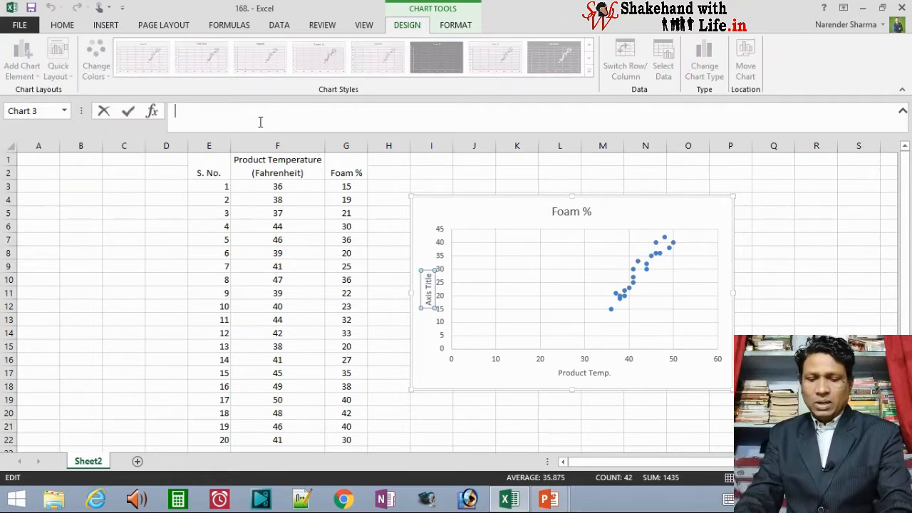
type("Foa")
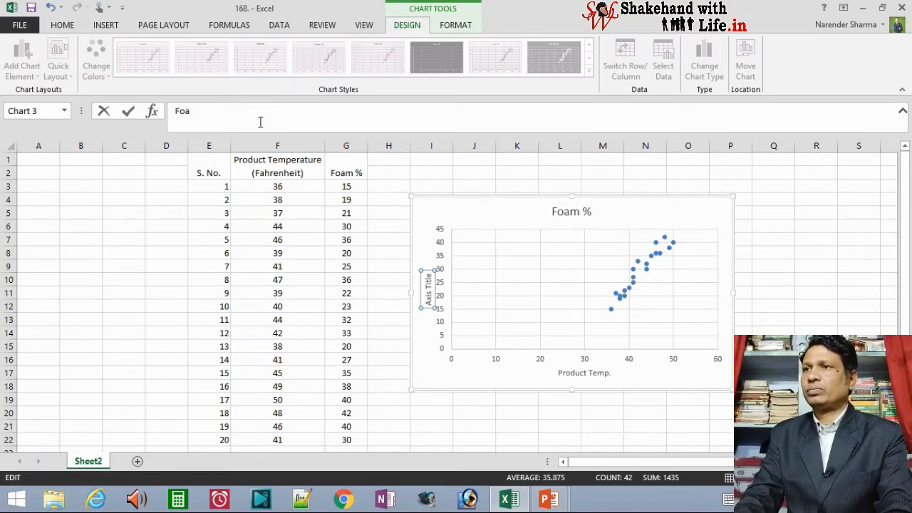
type("m %")
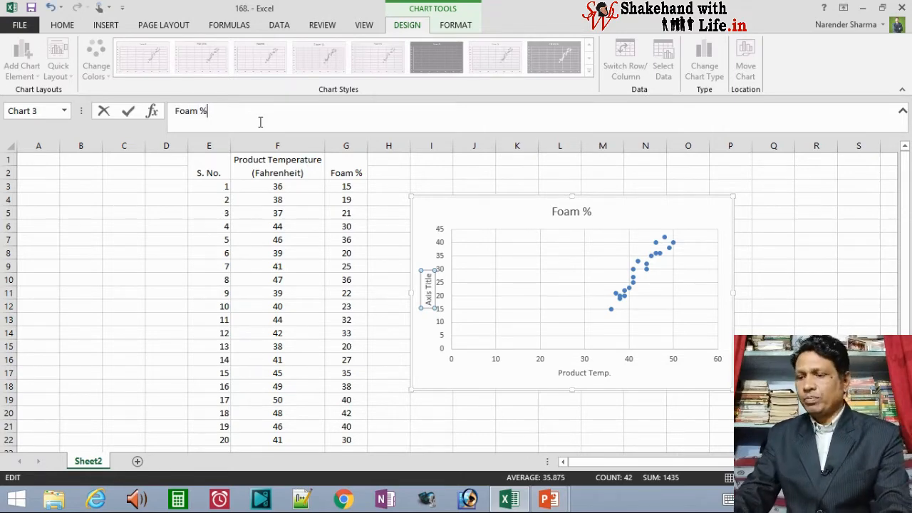
key("Return")
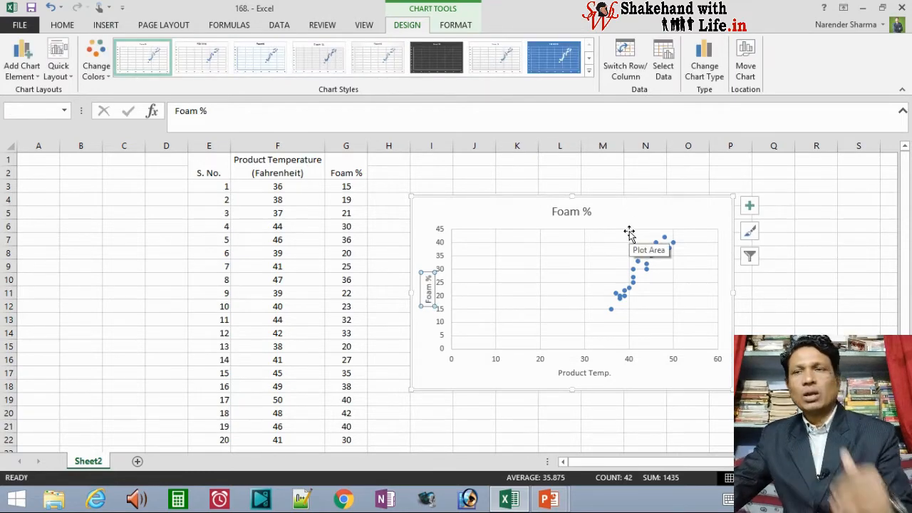
Move the scatter chart closer to the data table so its upper-left corner sits in cell H3
left_click(661, 198)
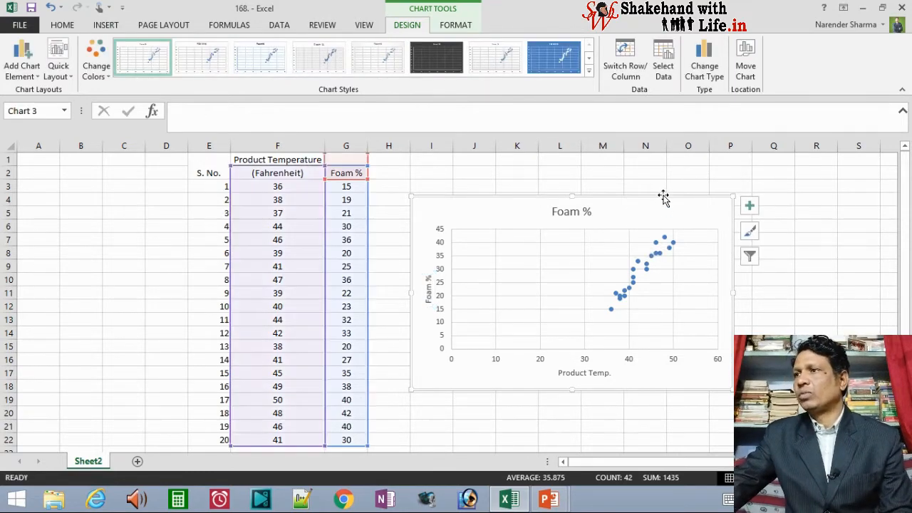
left_click_drag(651, 198, 623, 193)
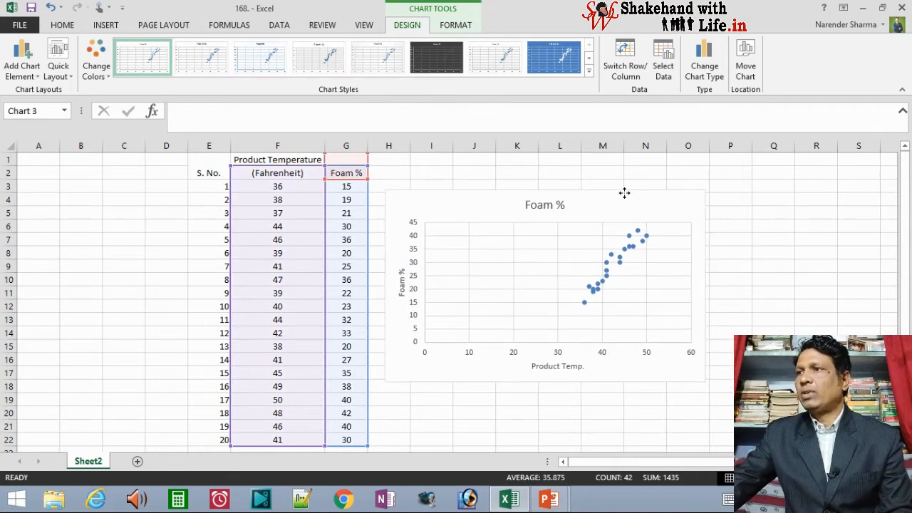
left_click(629, 230)
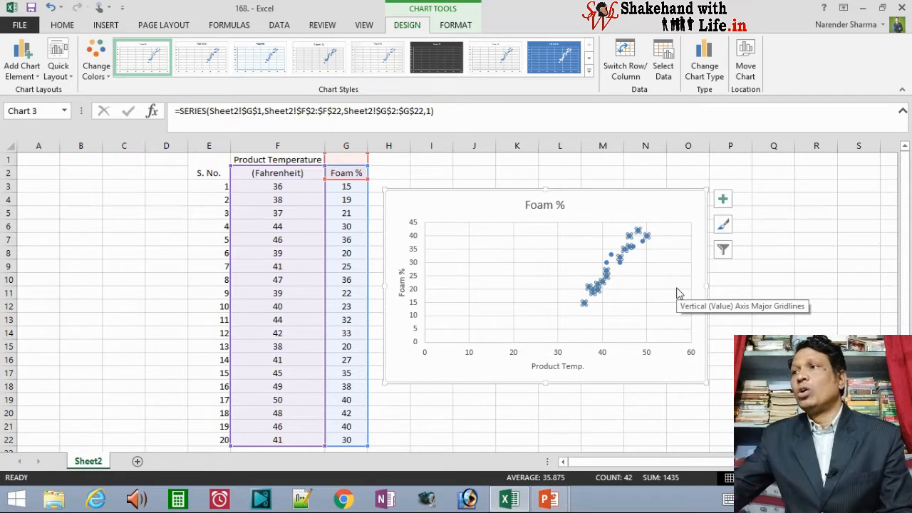
left_click(745, 282)
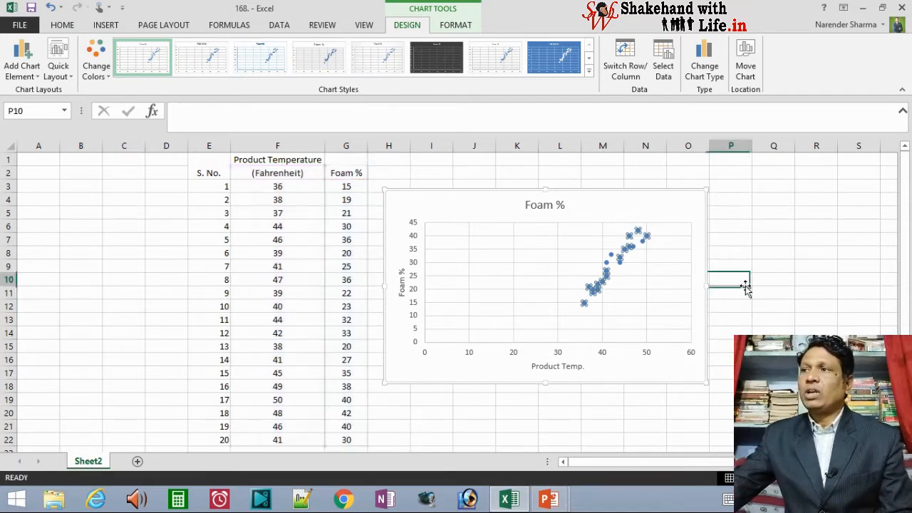
Add a linear trendline to the Foam % data series and deselect the chart
left_click(641, 236)
left_click(640, 233)
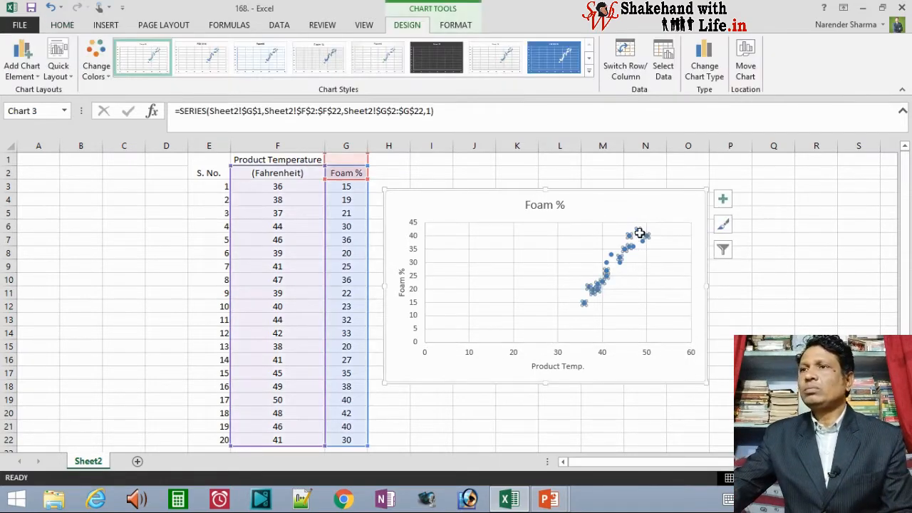
left_click(35, 75)
mouse_move(54, 208)
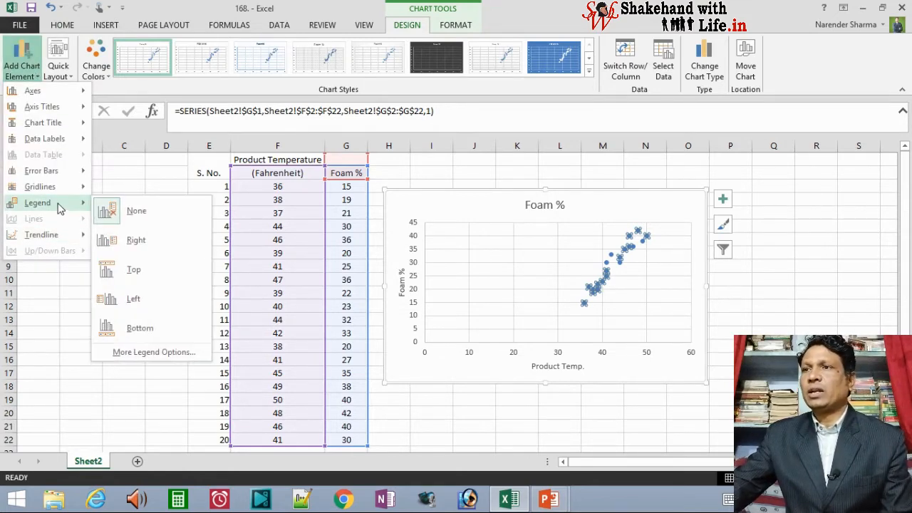
mouse_move(57, 238)
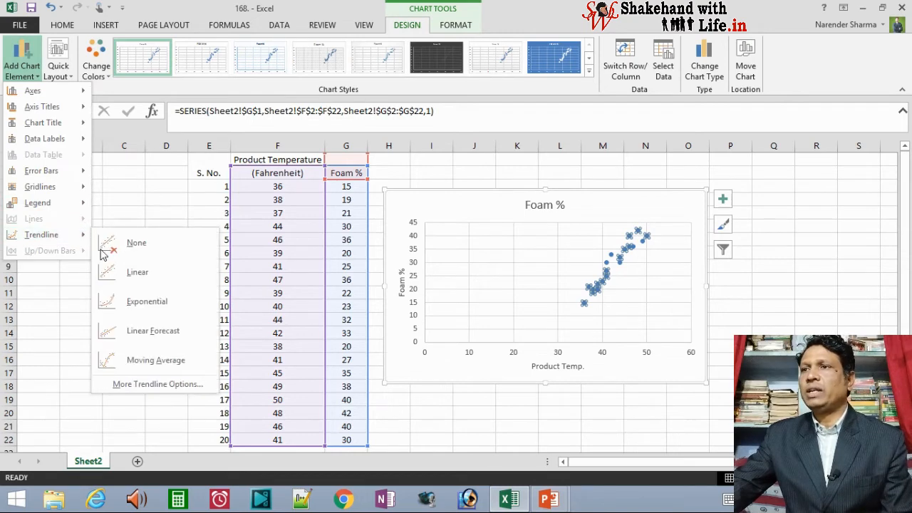
left_click(141, 277)
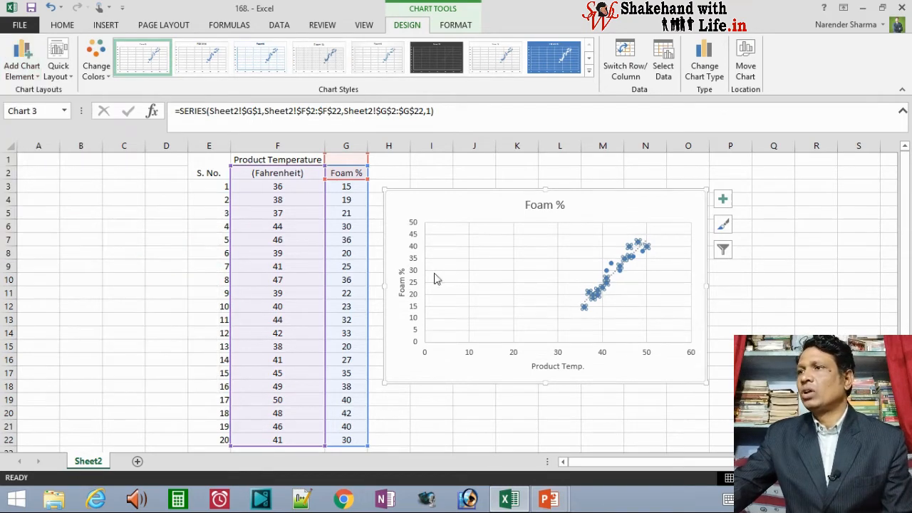
left_click(771, 264)
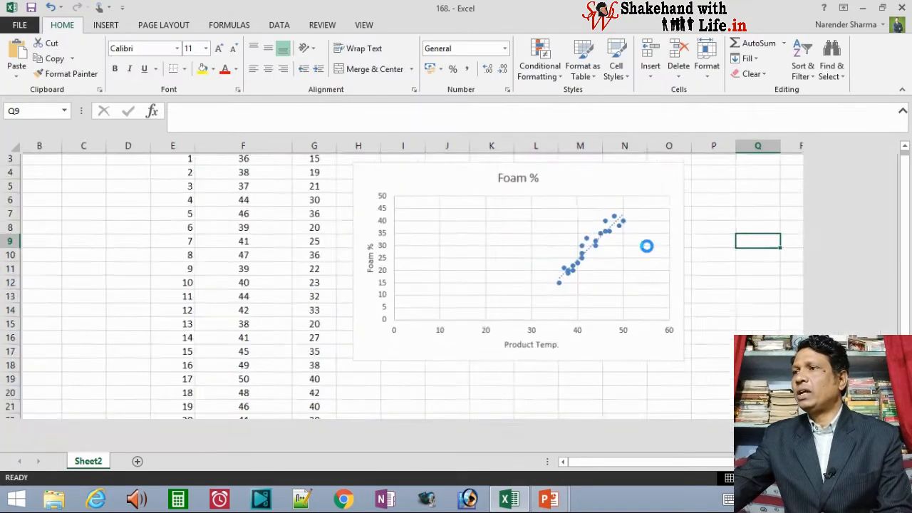
Change the chart title to "Scatter Plot" and deselect the chart
scroll(647, 246, "up", 3)
scroll(646, 246, "up", 2)
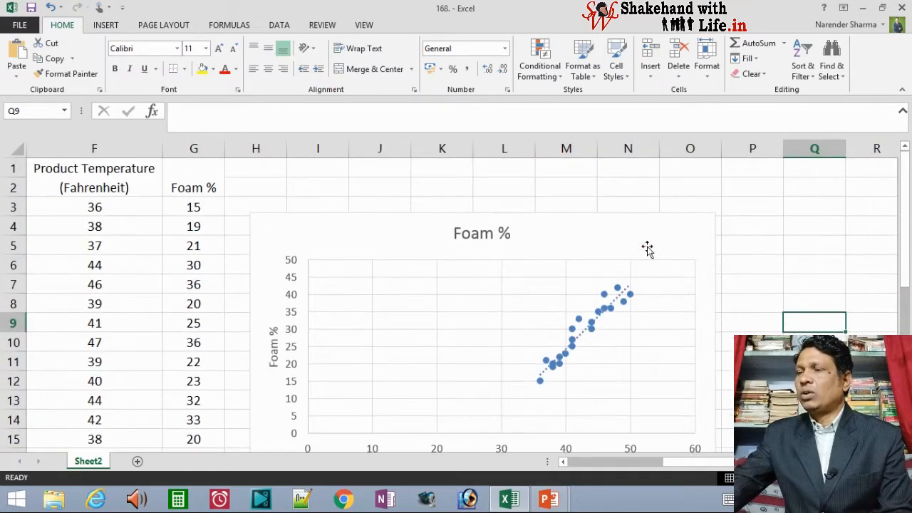
scroll(697, 247, "down", 3)
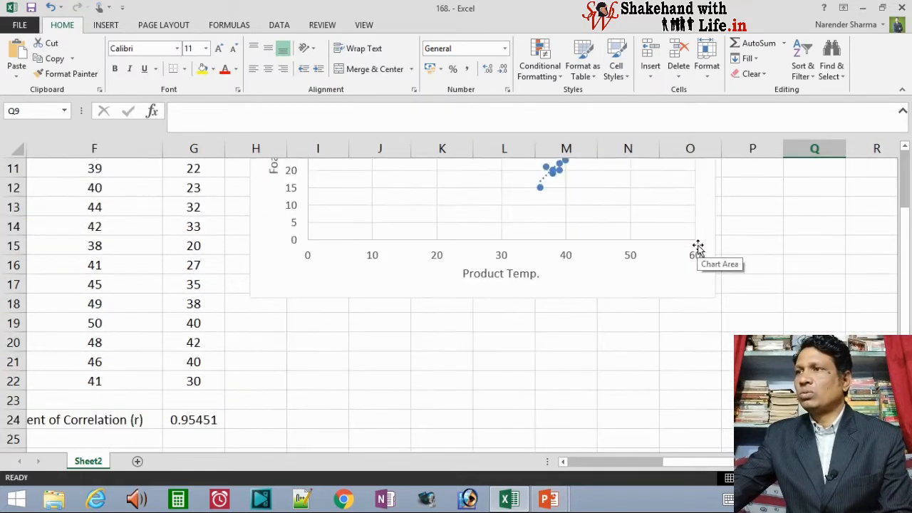
scroll(698, 248, "up", 4)
scroll(687, 248, "down", 2)
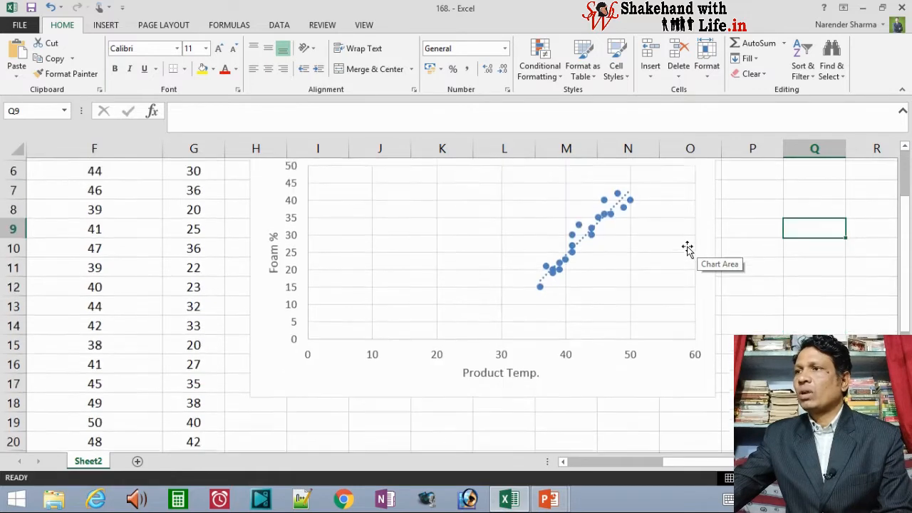
scroll(665, 251, "up", 2)
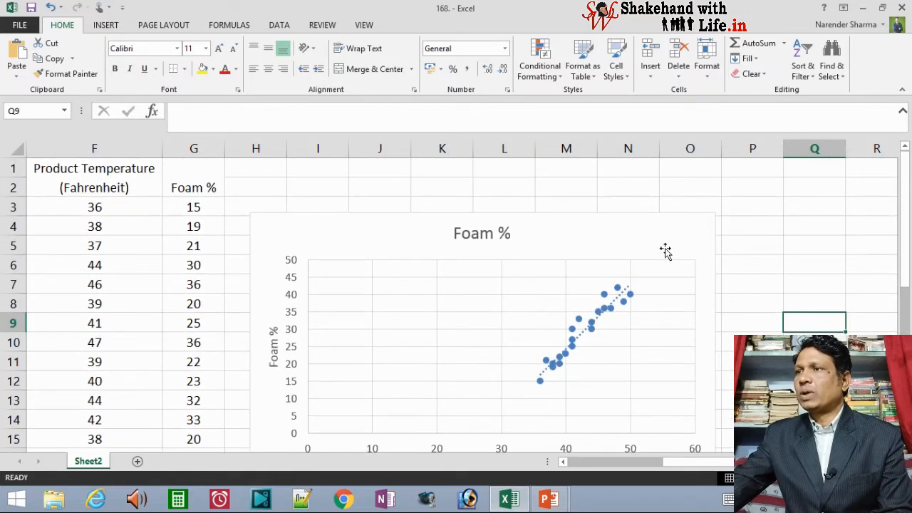
left_click(502, 234)
left_click(253, 108)
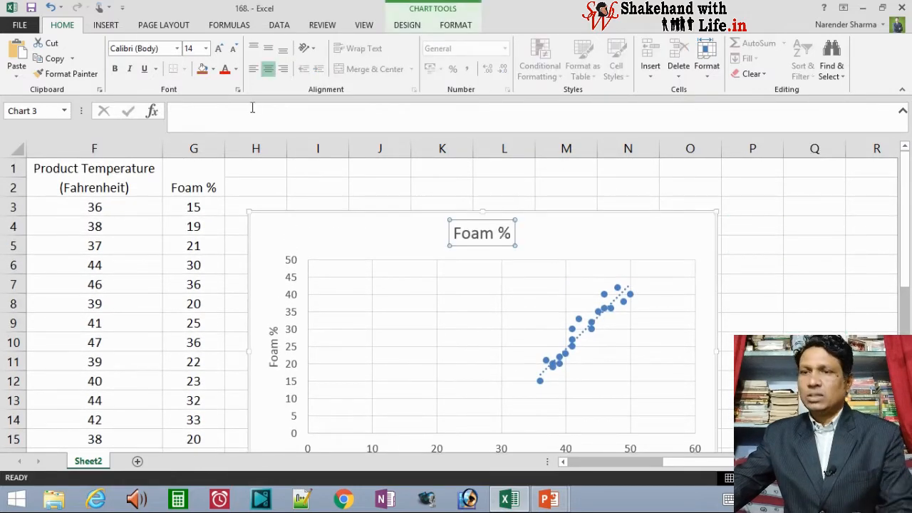
type("Sca")
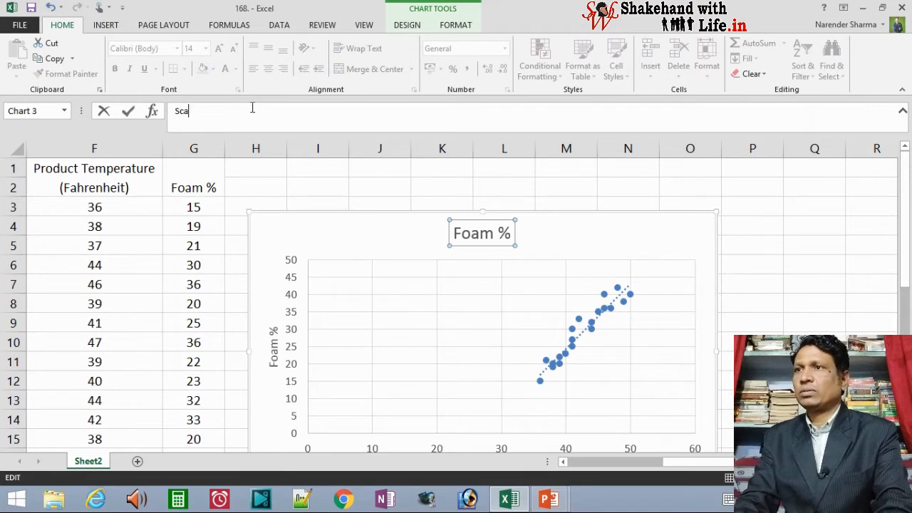
type("ty")
type("ter")
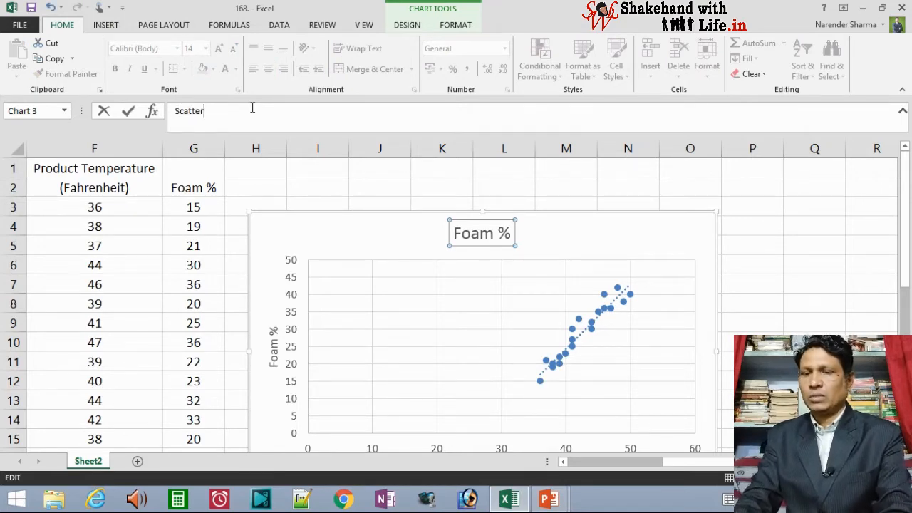
type(" Plot")
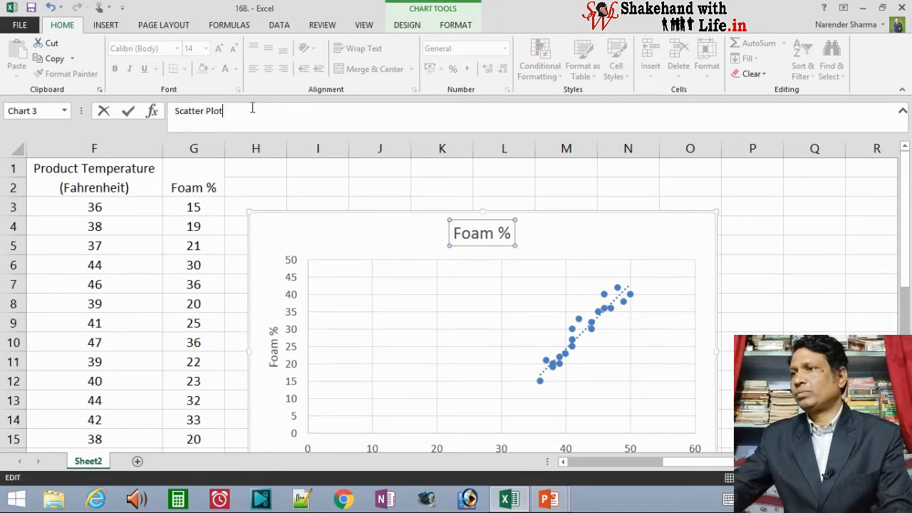
key("Return")
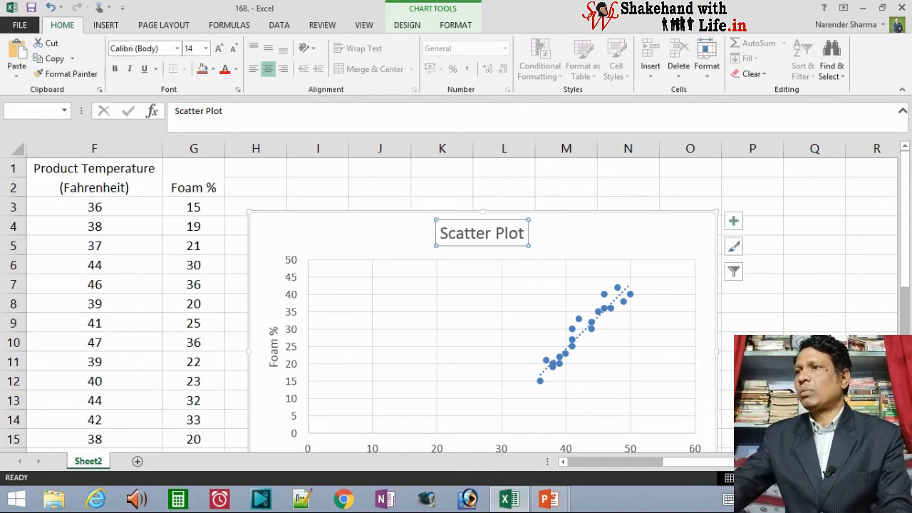
left_click(813, 321)
Examine the plotted points and trendline in the scatter chart together with the correlation coefficient in cell G24
scroll(800, 317, "down", 3)
scroll(759, 303, "up", 4)
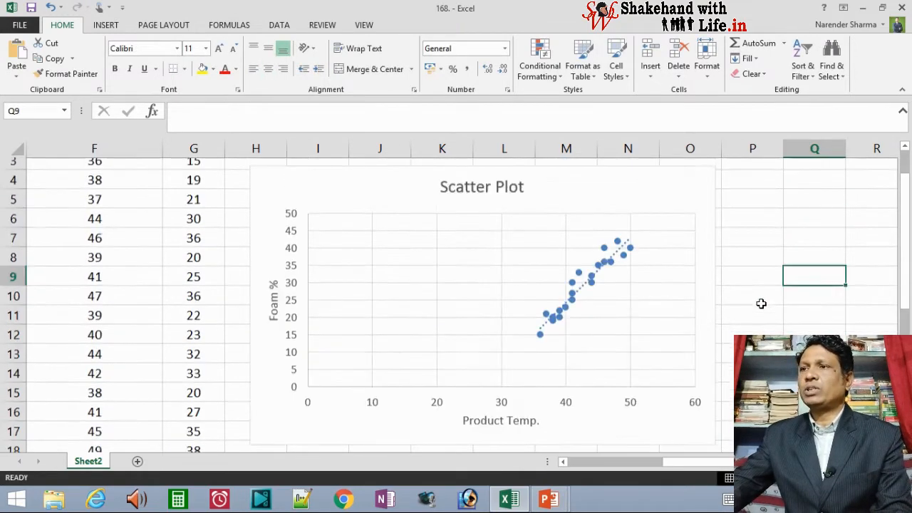
scroll(549, 309, "down", 2)
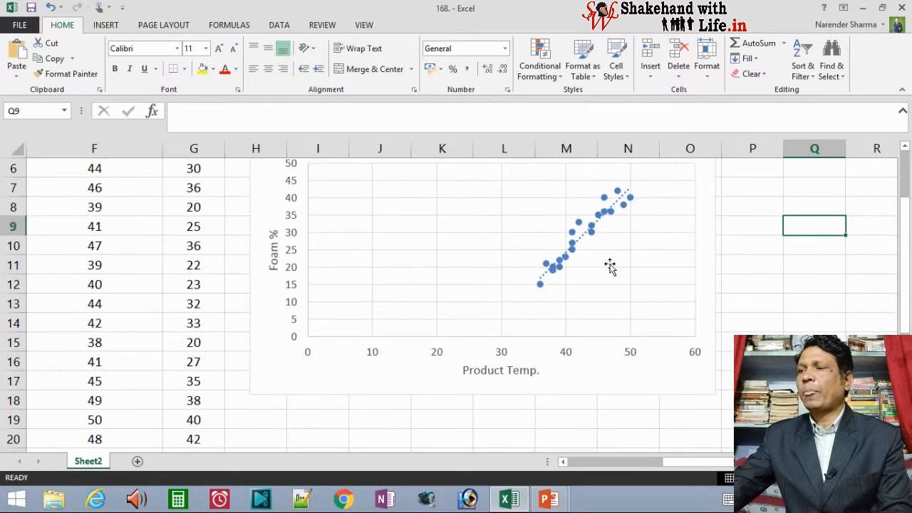
scroll(624, 206, "up", 2)
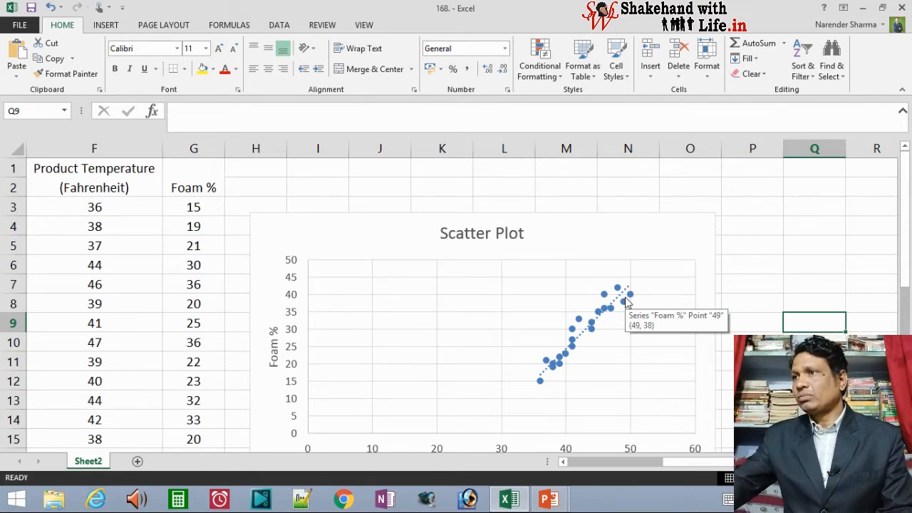
scroll(713, 264, "down", 3)
scroll(712, 261, "up", 3)
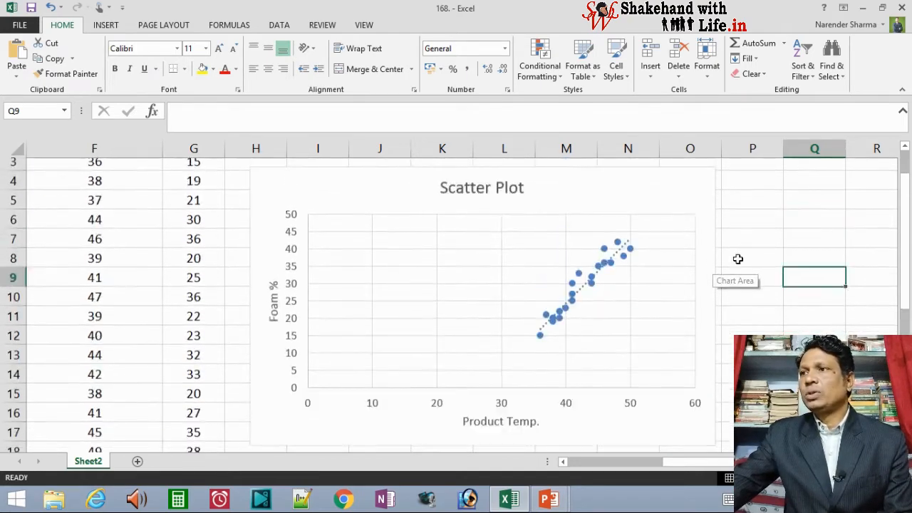
scroll(747, 259, "down", 2)
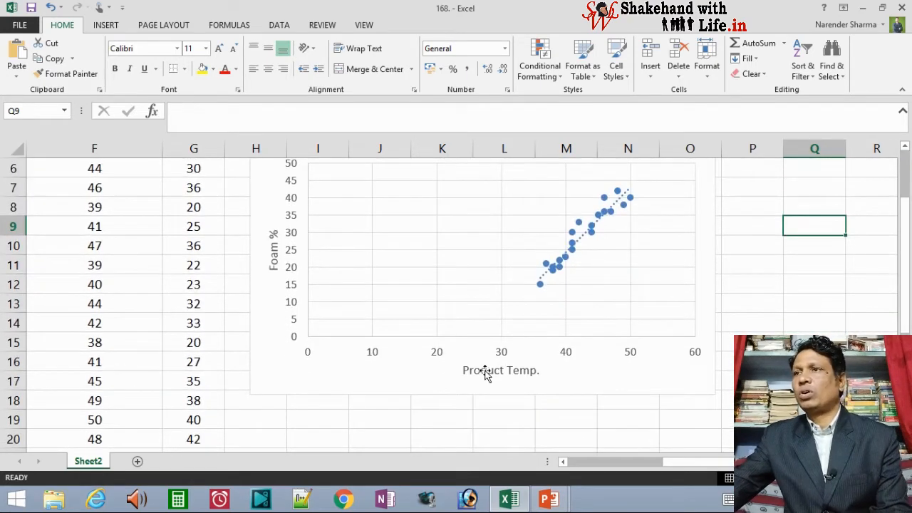
scroll(485, 374, "down", 2)
scroll(401, 352, "up", 2)
scroll(387, 340, "down", 2)
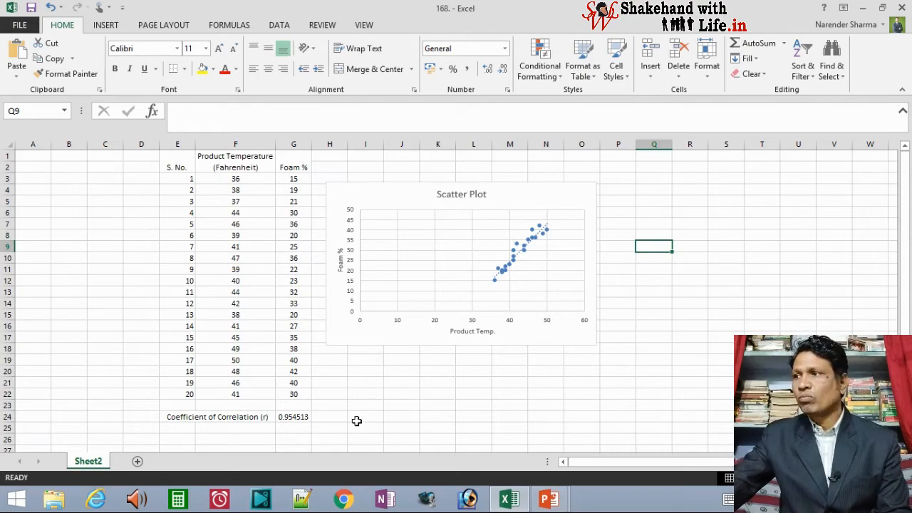
scroll(356, 421, "up", 1)
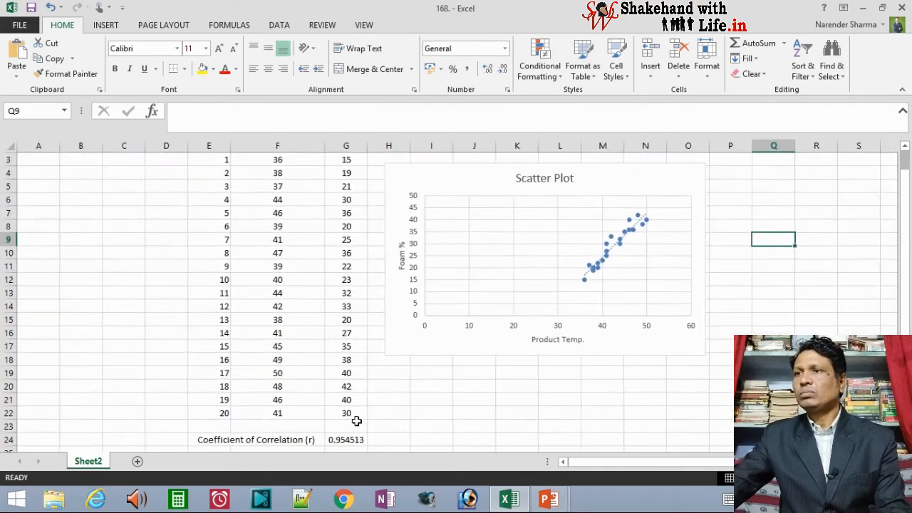